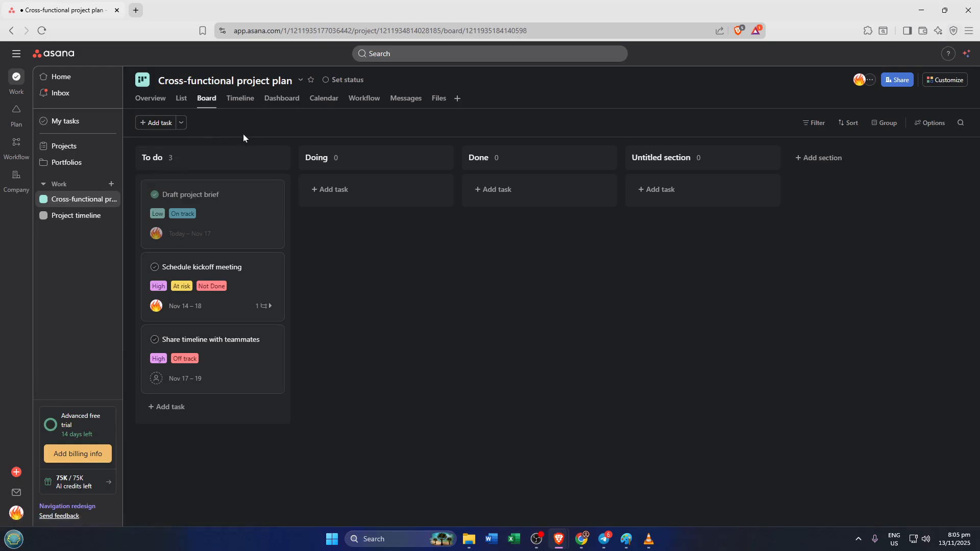
- In the project's list view, start a new single-select field titled "Phase 3"
left_click(182, 100)
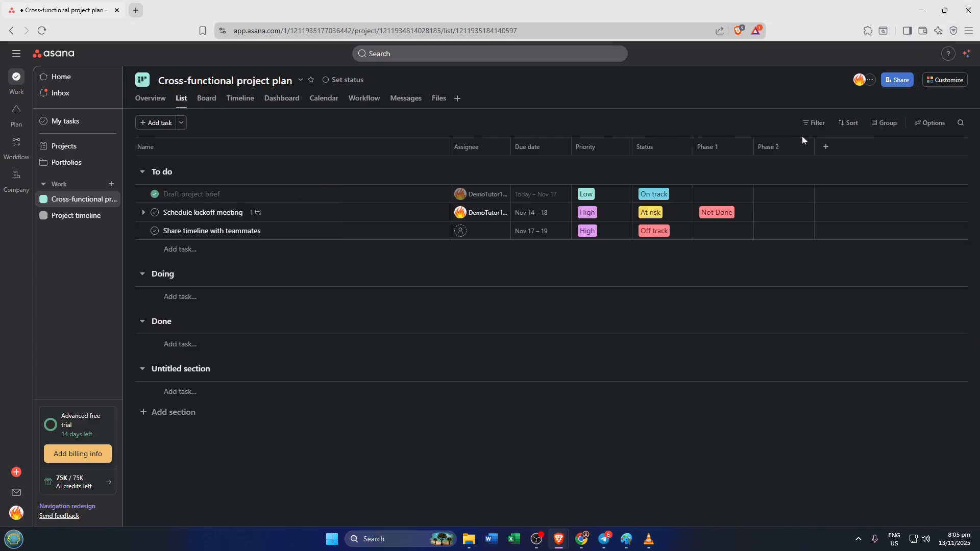
left_click(826, 148)
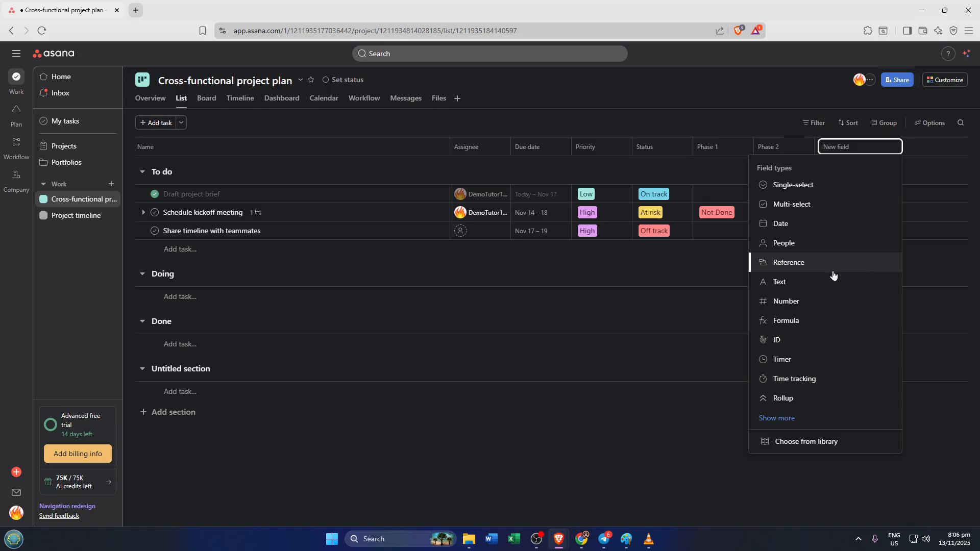
left_click(800, 191)
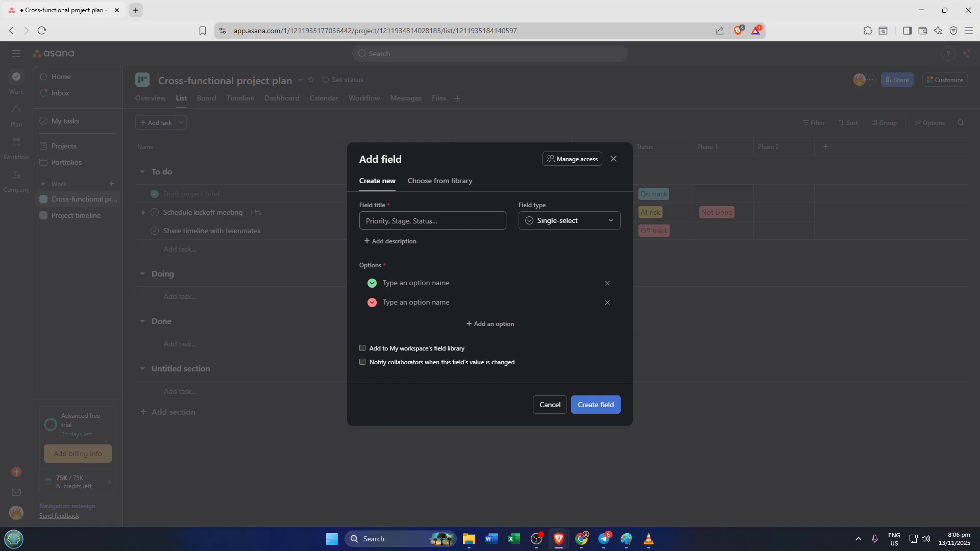
left_click(433, 221)
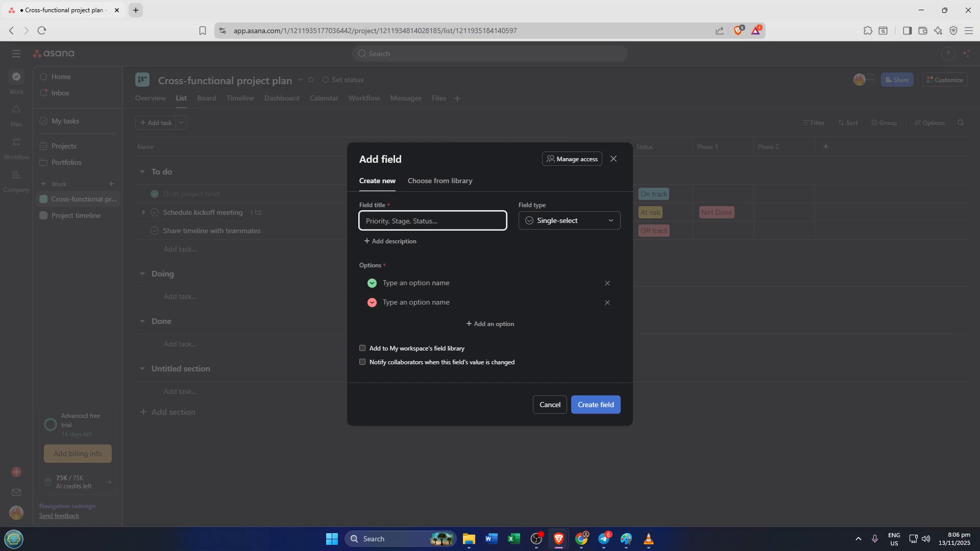
type("Phase 3")
- Name the first option of the Phase 3 field "Done"
left_click(423, 283)
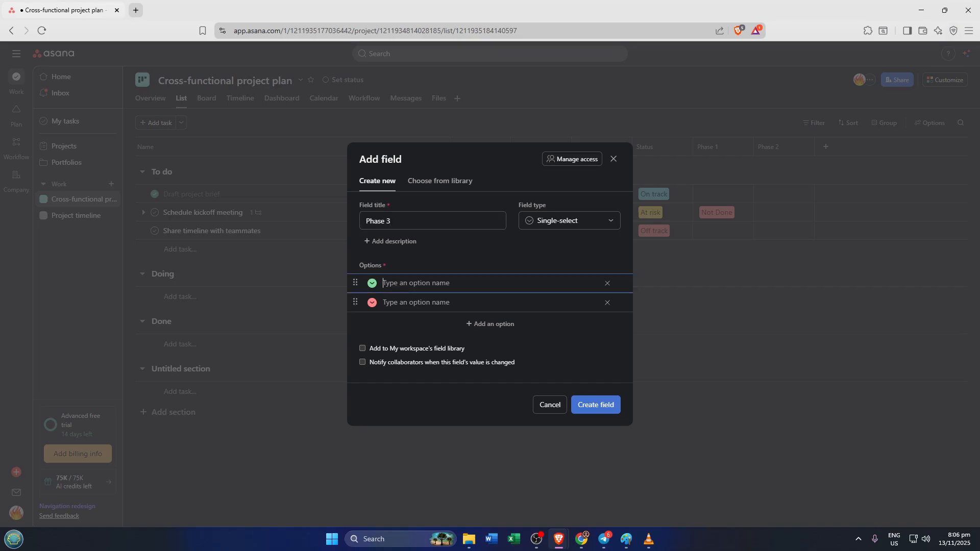
type("DOne")
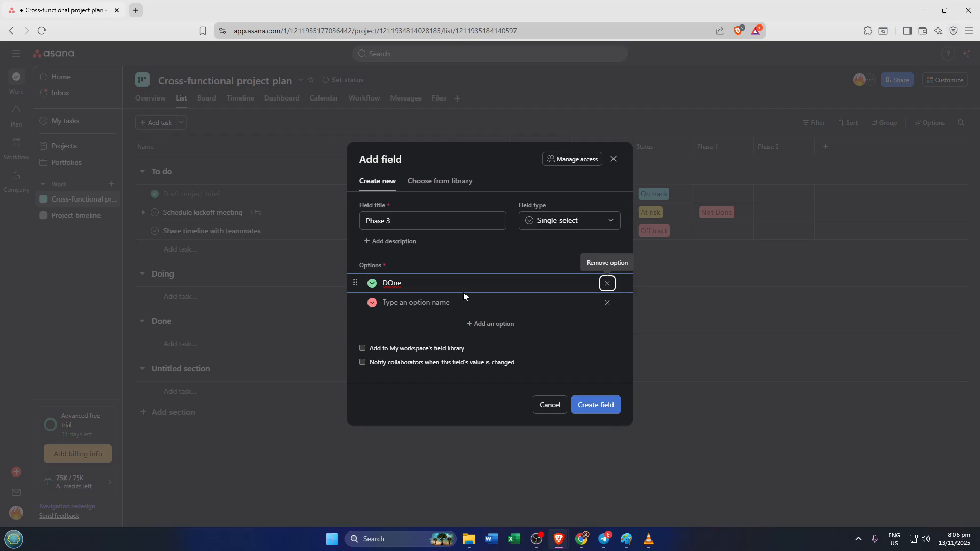
key("ctrl+a")
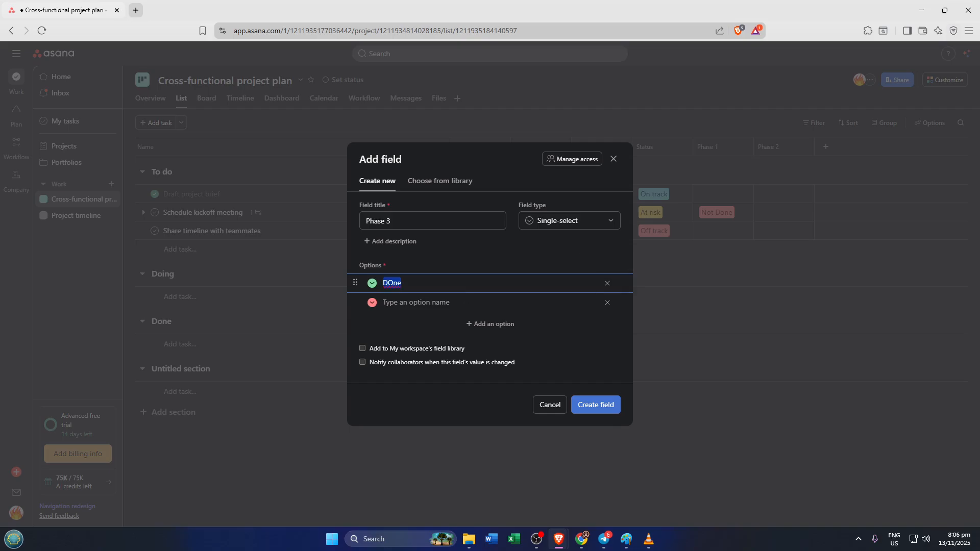
type("Done")
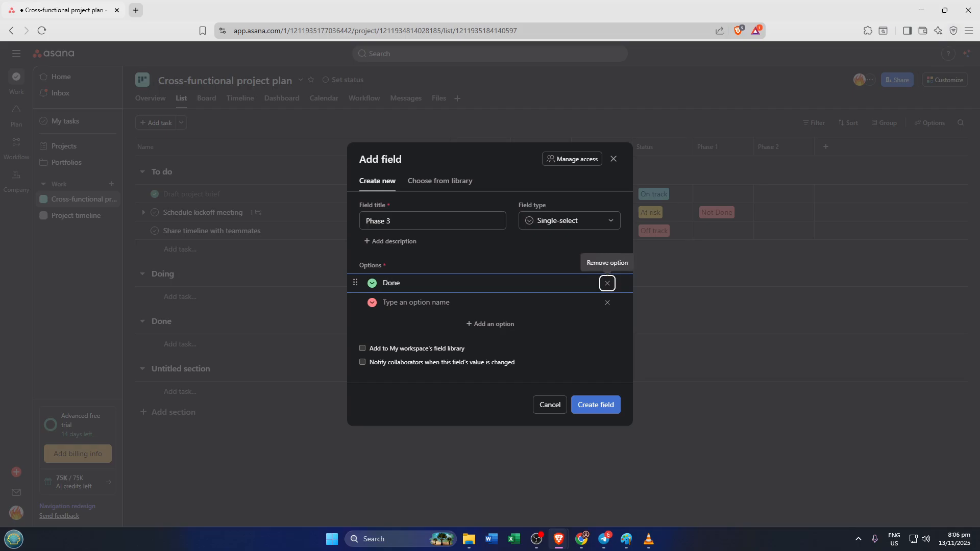
- Name the second option "Not Done" and create the Phase 3 field
key("Tab")
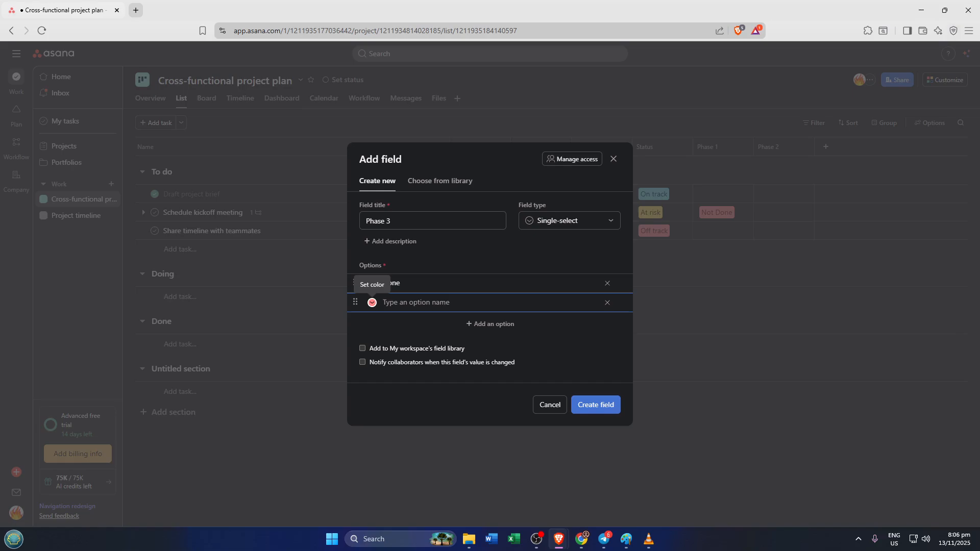
key("Tab")
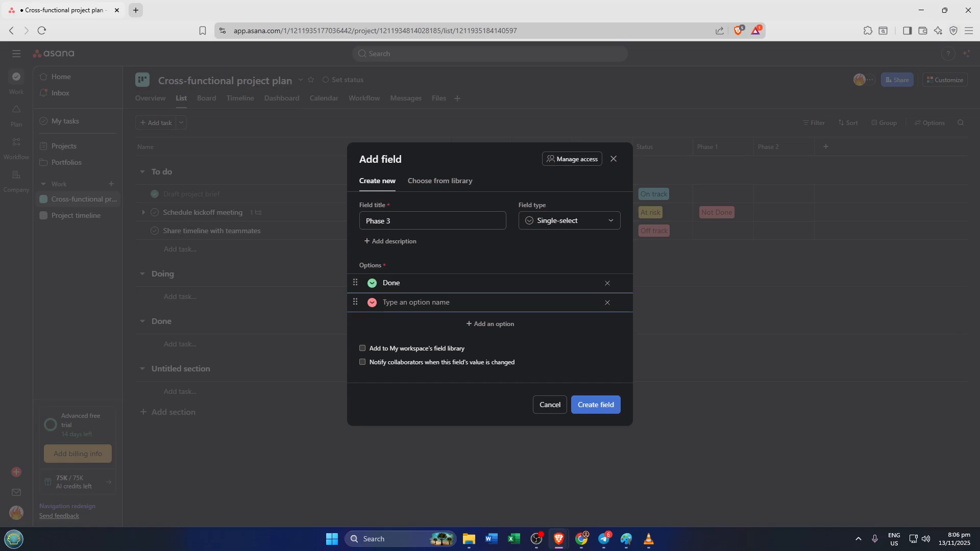
type("Not DOe")
key("BackSpace")
key("BackSpace")
type("ome")
key("BackSpace")
type("ne")
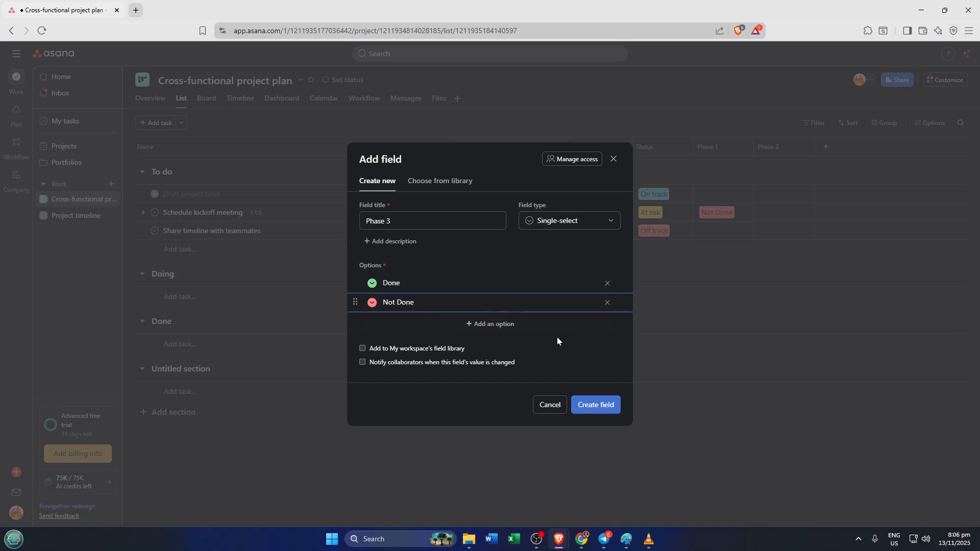
left_click(596, 404)
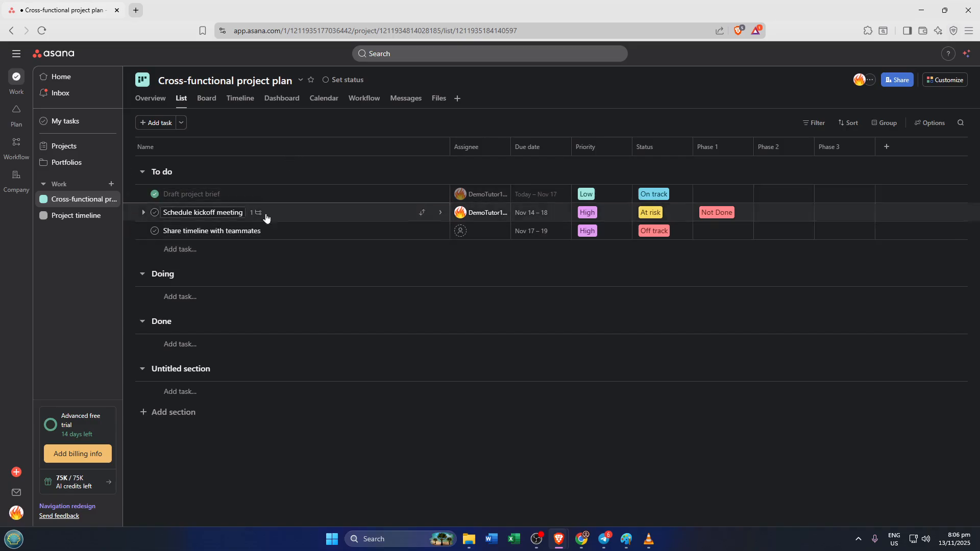
- From the project board, set Phase 2 and Phase 3 of the "Schedule kickoff meeting" task to Not Done
left_click(89, 203)
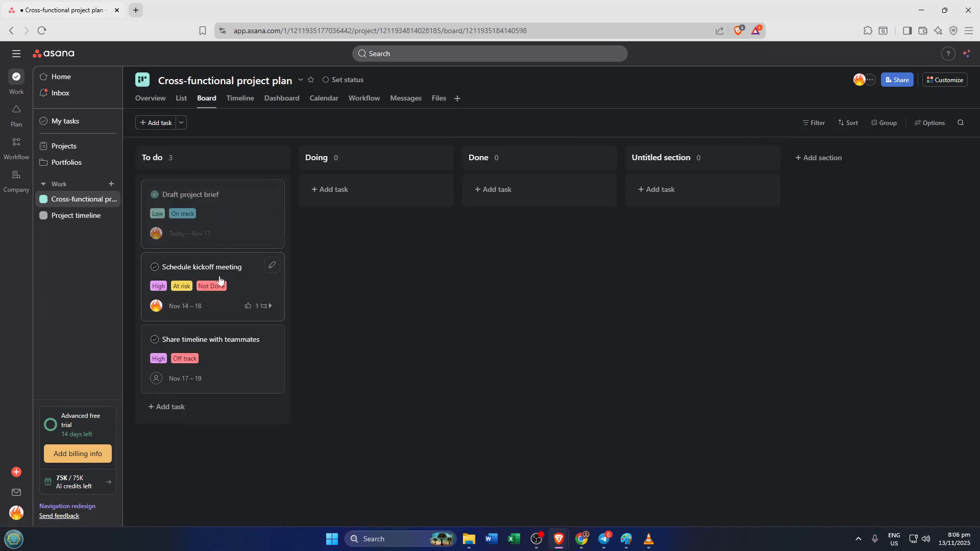
left_click(245, 295)
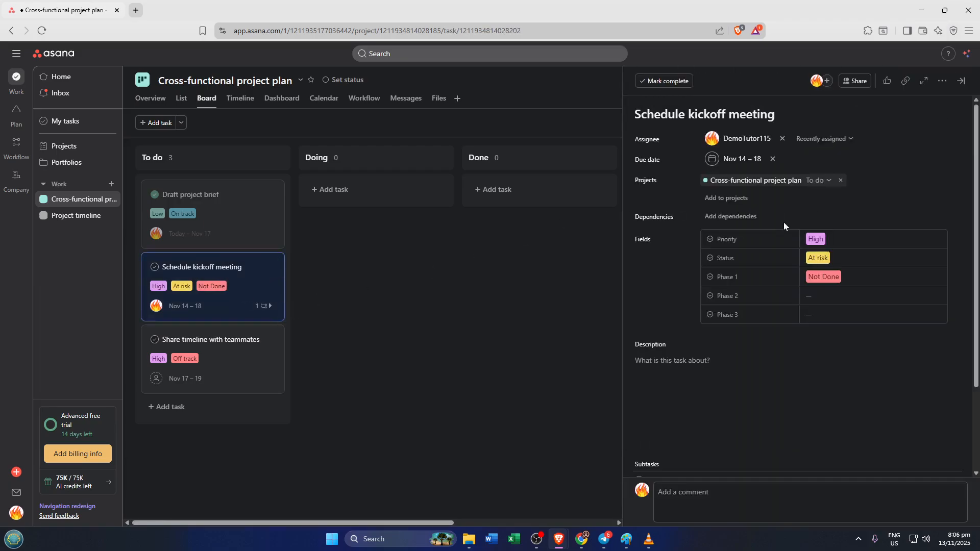
left_click(820, 303)
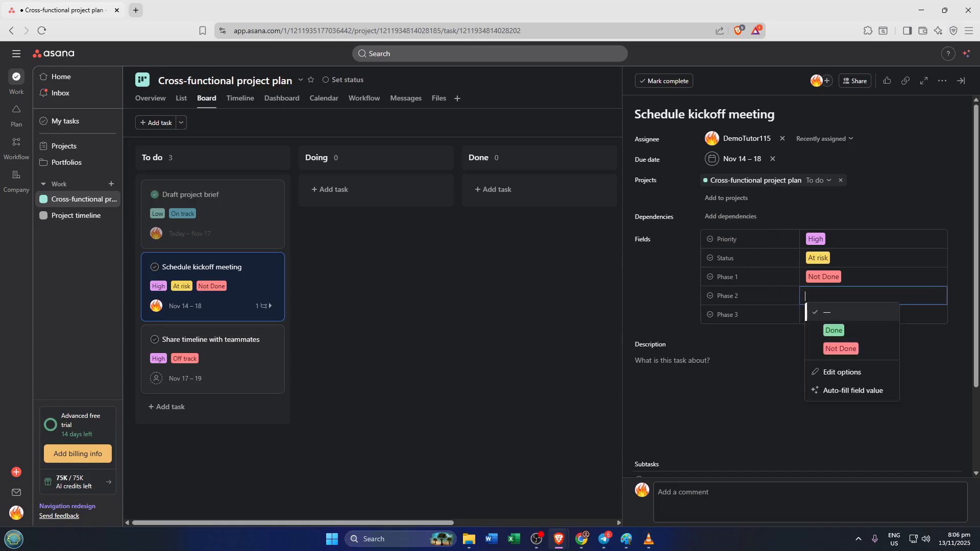
left_click(852, 350)
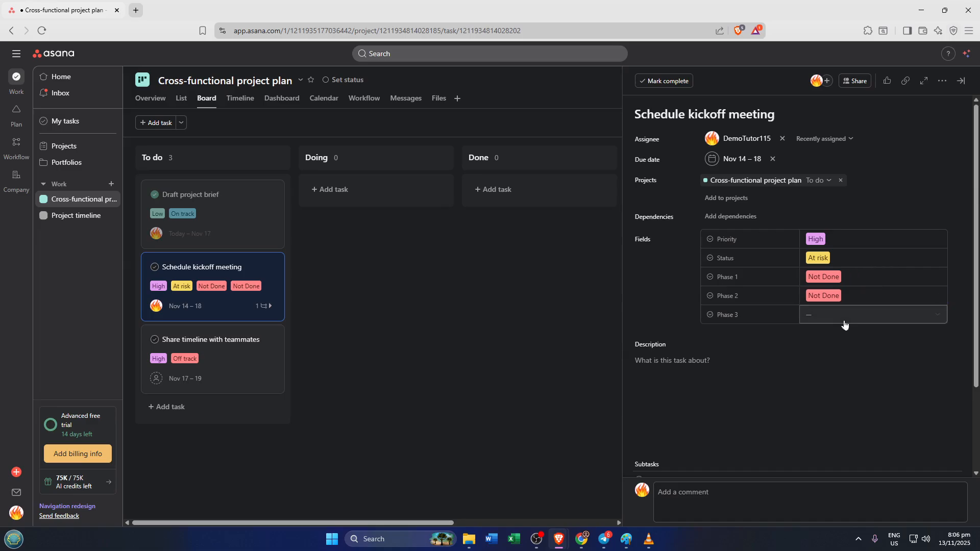
left_click(848, 321)
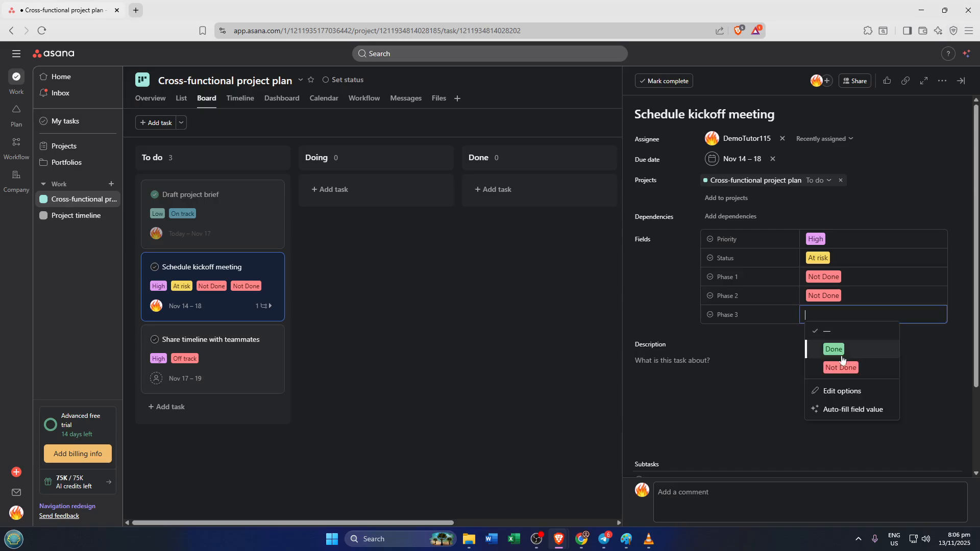
left_click(844, 369)
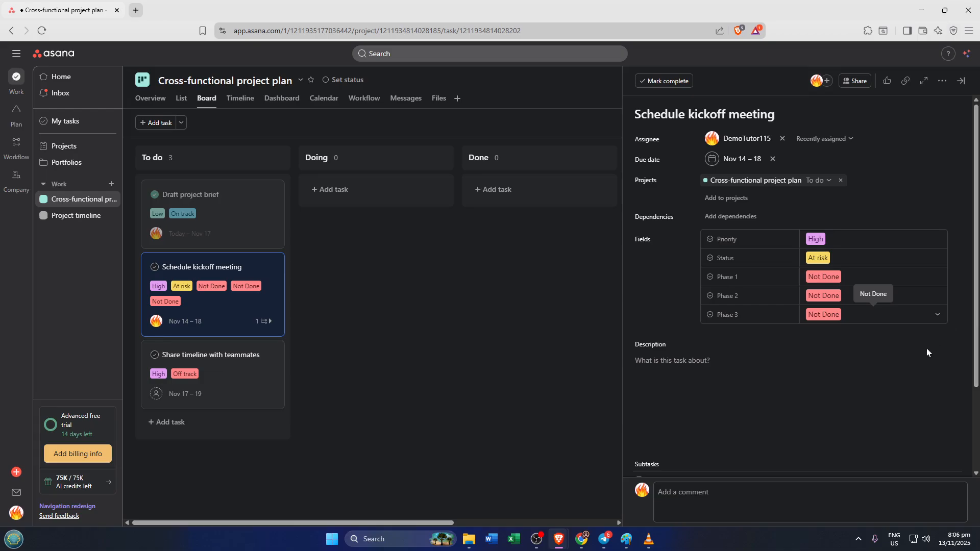
left_click(847, 380)
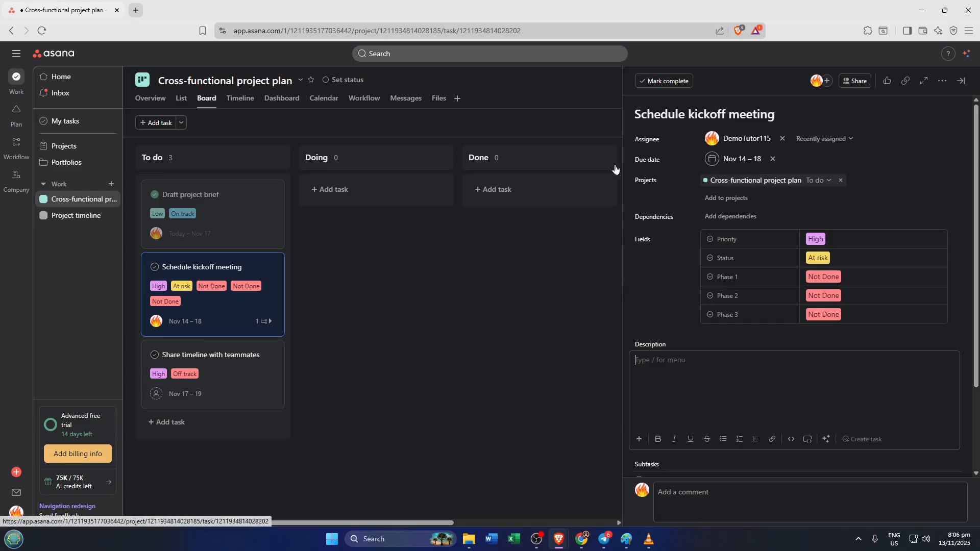
- Set Phase 1, Phase 2 and Phase 3 of the "Share timeline with teammates" task to Not Done, and close the task details
left_click(249, 361)
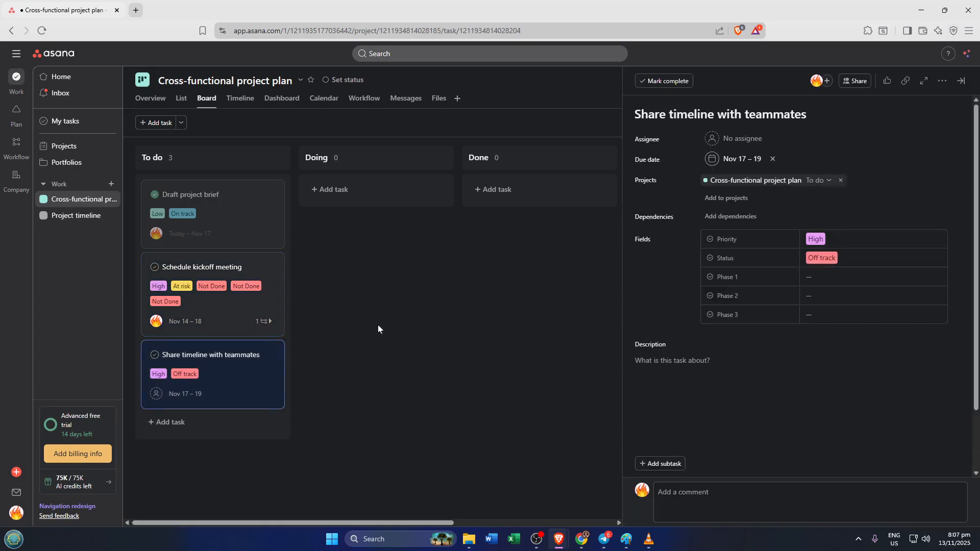
left_click(832, 277)
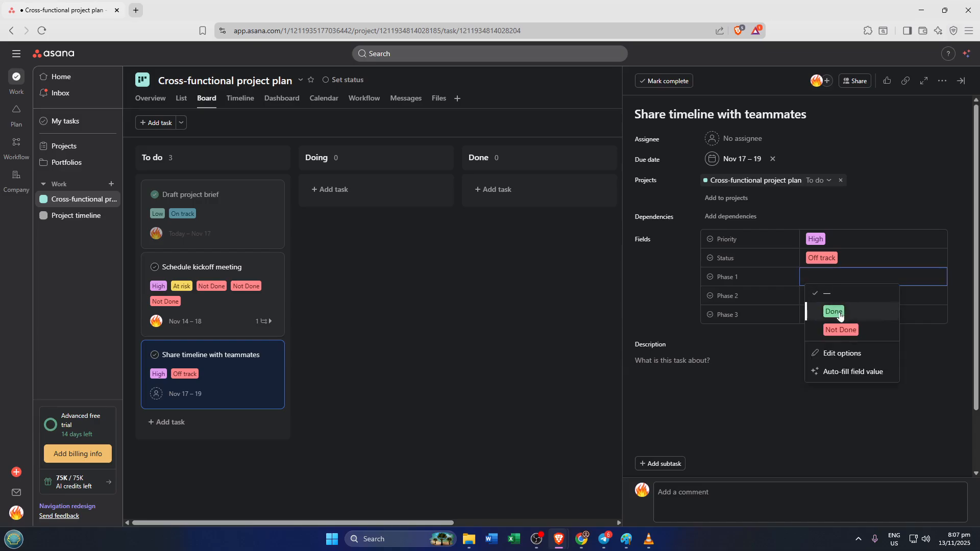
left_click(843, 331)
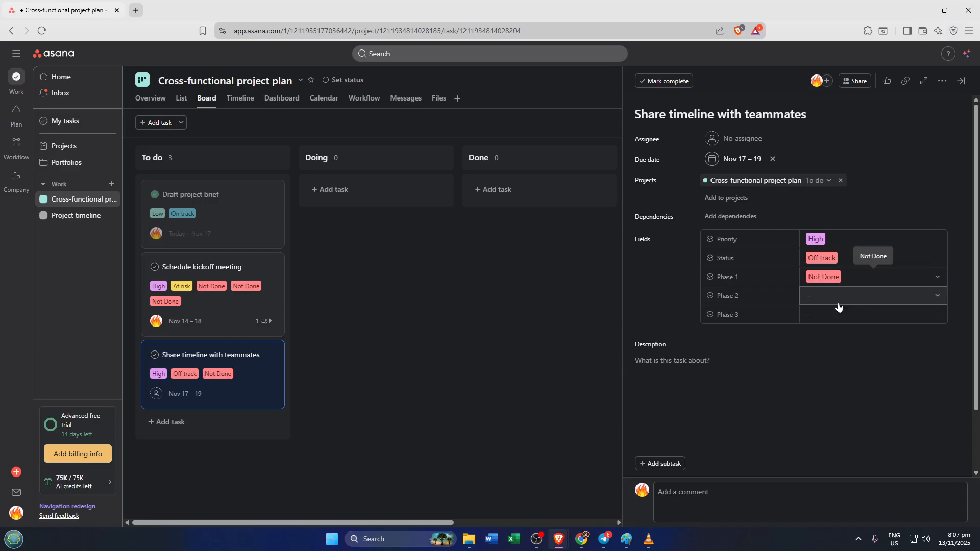
left_click(837, 304)
left_click(853, 351)
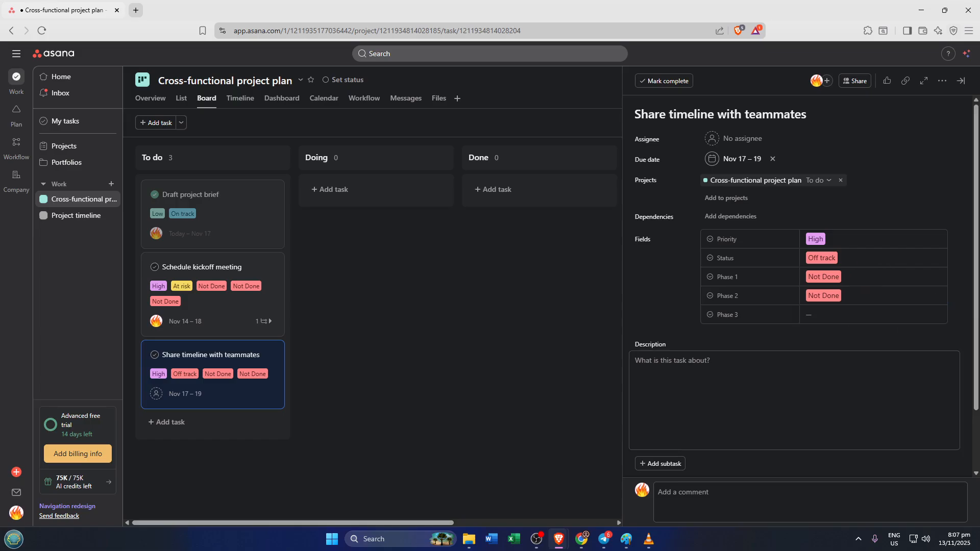
left_click(840, 318)
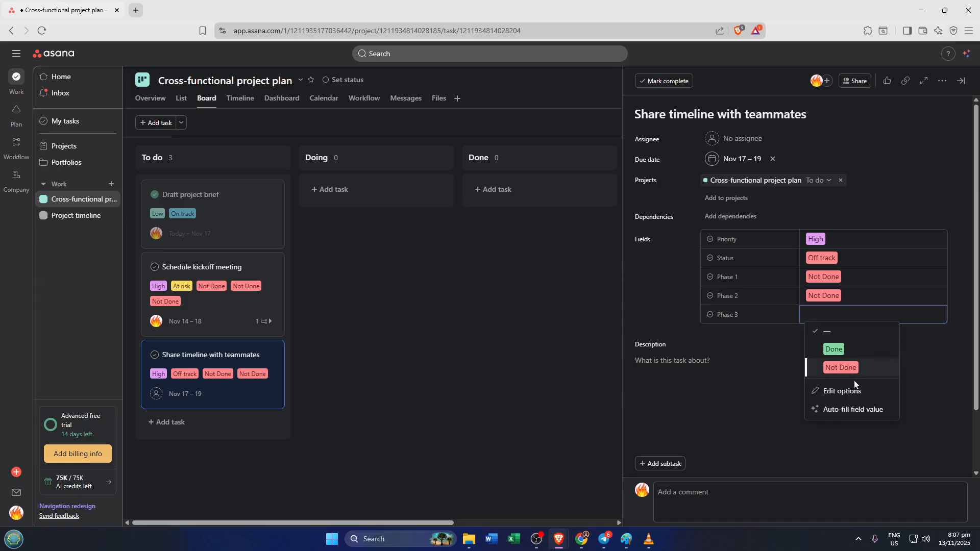
left_click(849, 379)
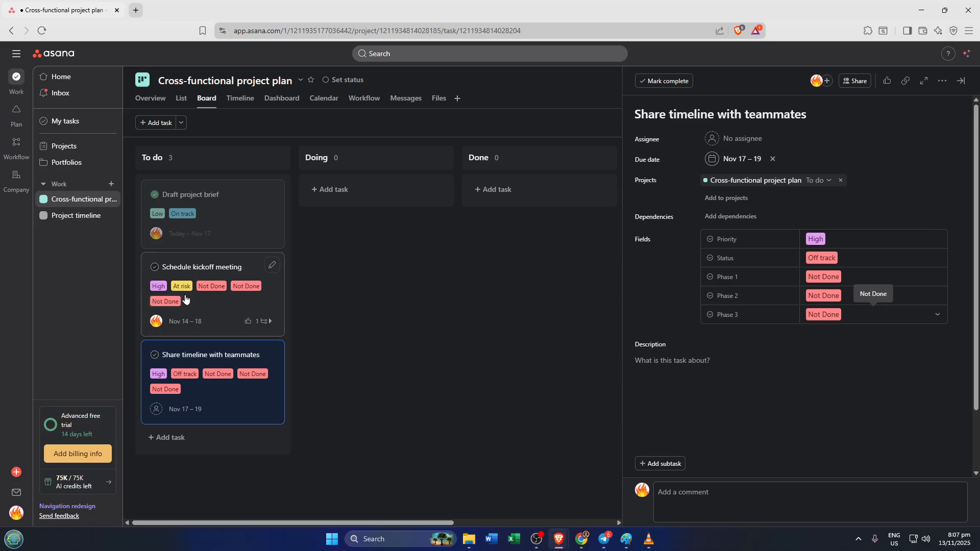
left_click(205, 314)
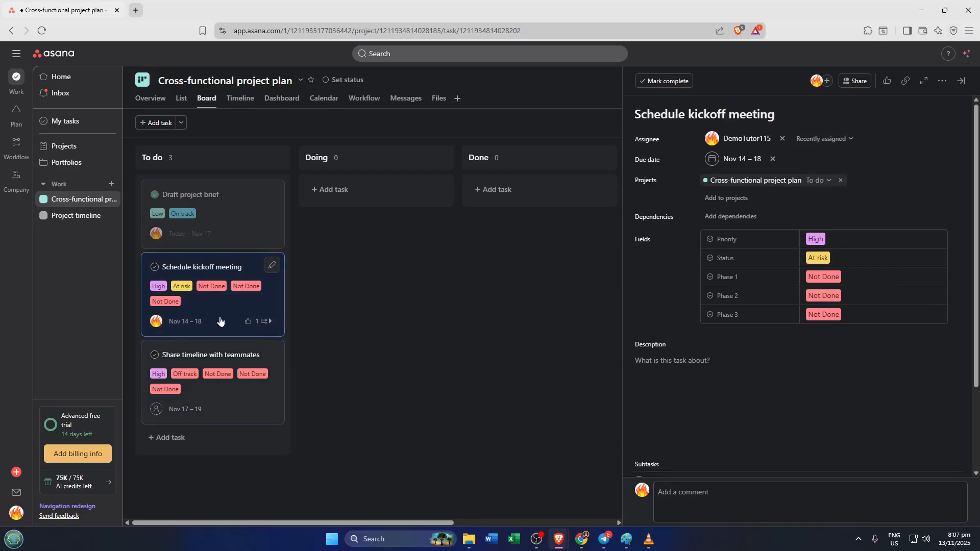
left_click(414, 287)
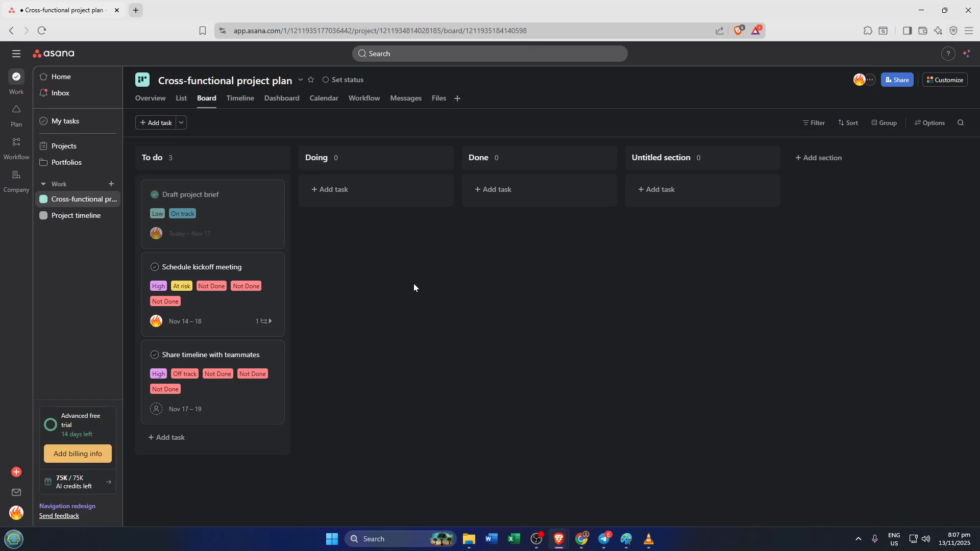